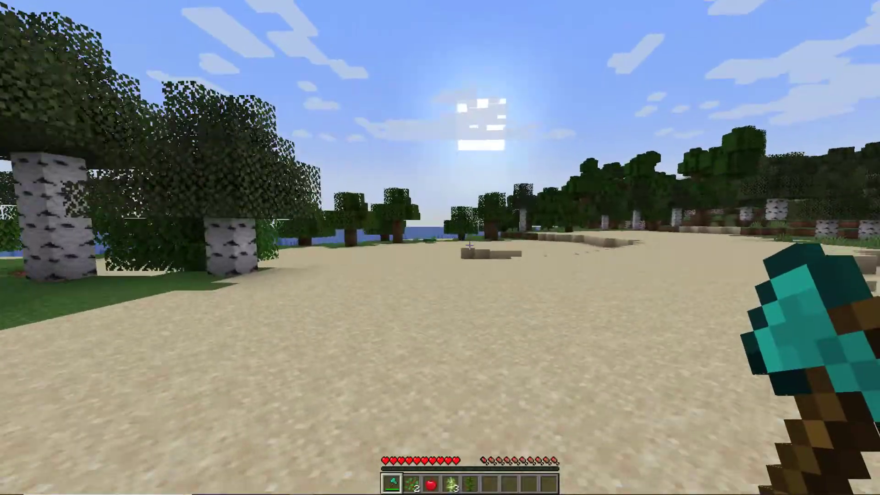
# Step: Cross the beach to the birch-trunked tree beside the red flowers and fell it by chopping its base with the diamond axe
pyautogui.press('w')
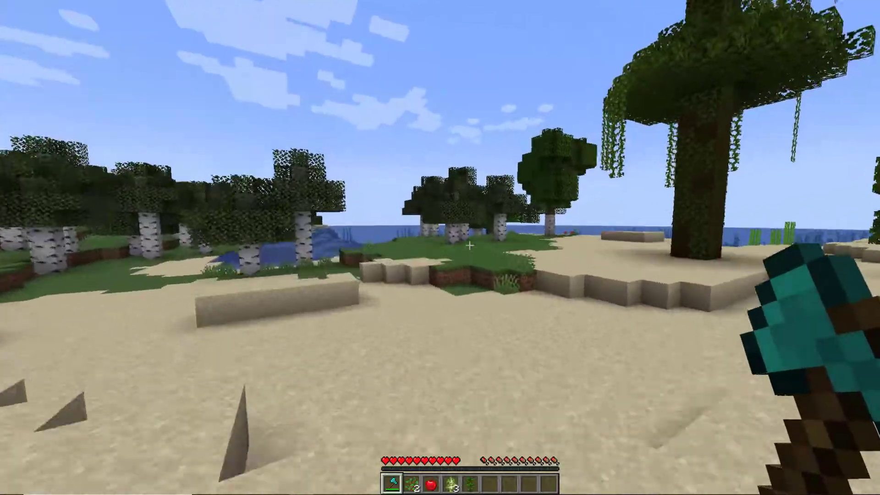
pyautogui.press('w')
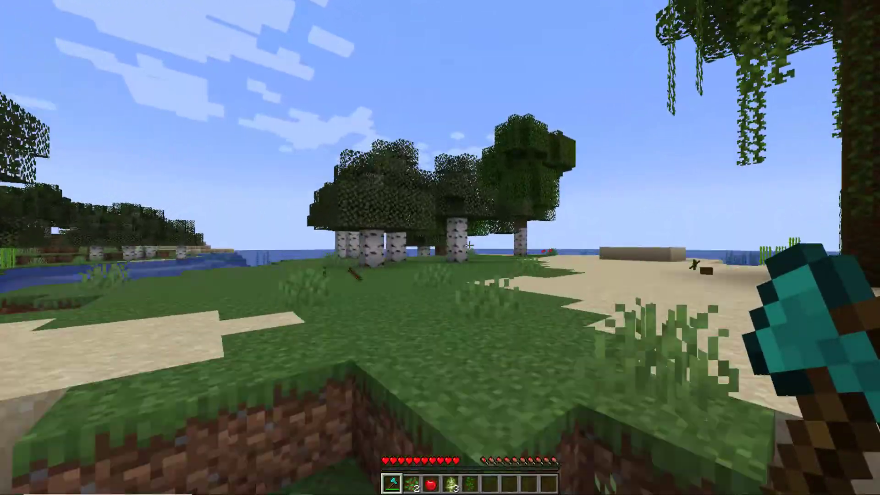
pyautogui.press('w')
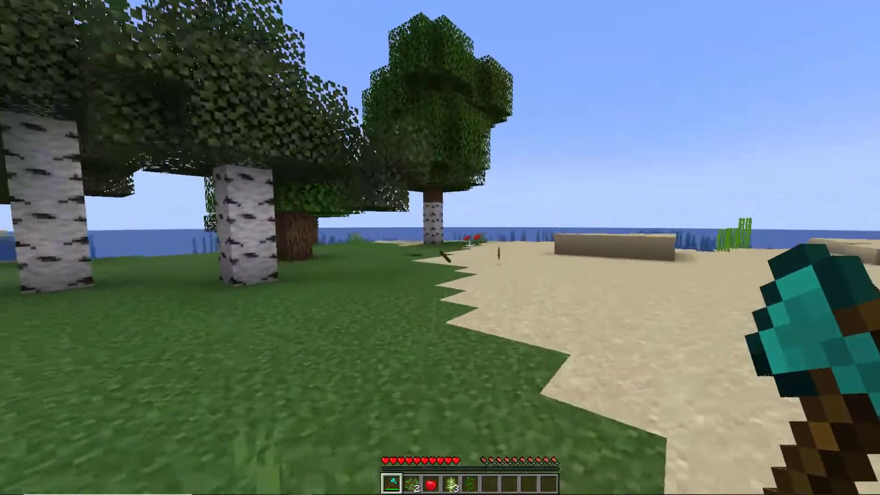
pyautogui.press('w')
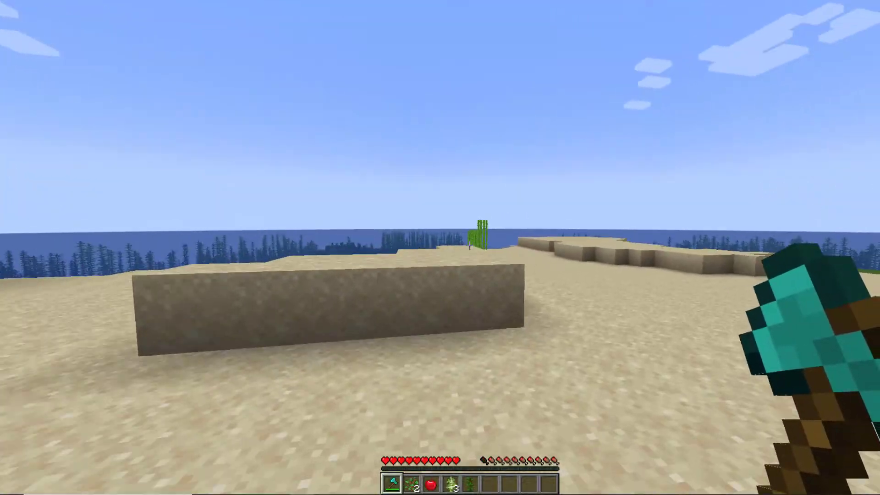
pyautogui.press('w')
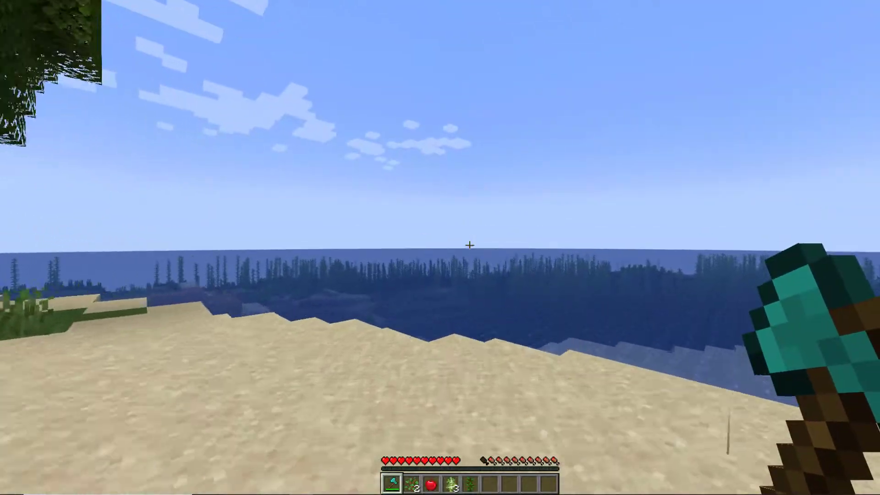
pyautogui.press('w')
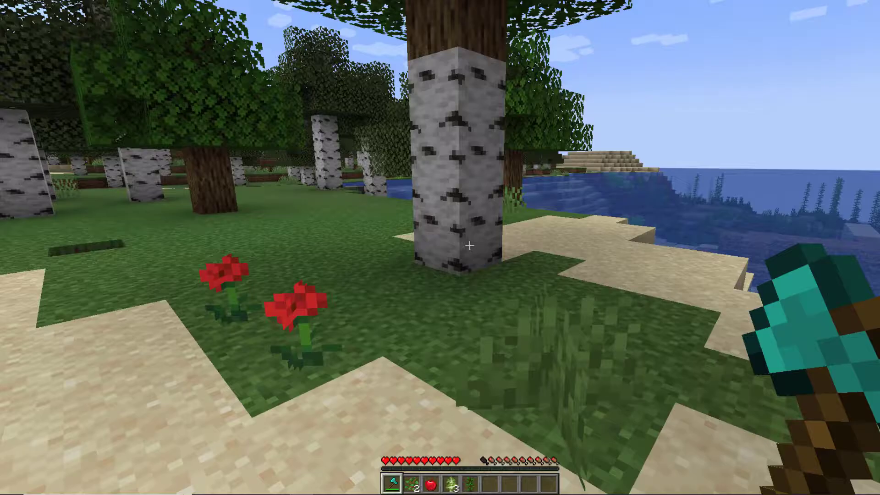
pyautogui.click(470, 246)
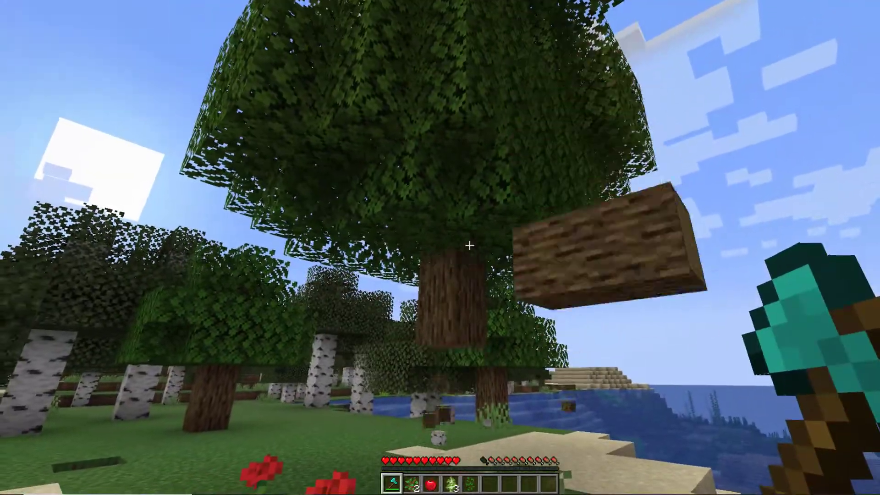
# Step: Walk back over the sand past the vine-covered jungle tree to the birch grove beside the water
pyautogui.press('w')
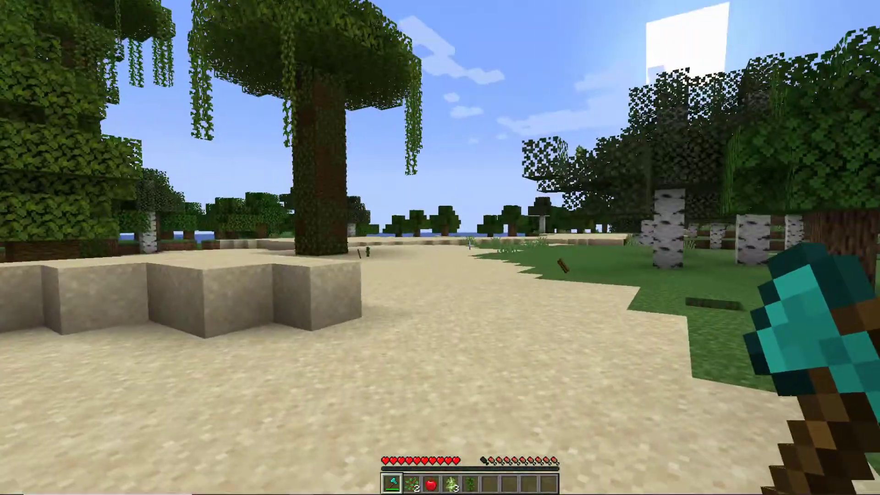
pyautogui.press('w')
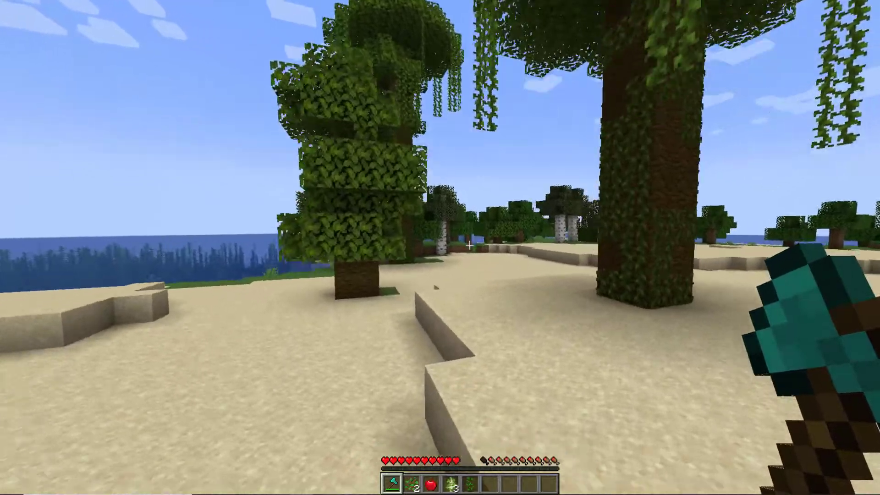
pyautogui.press('w')
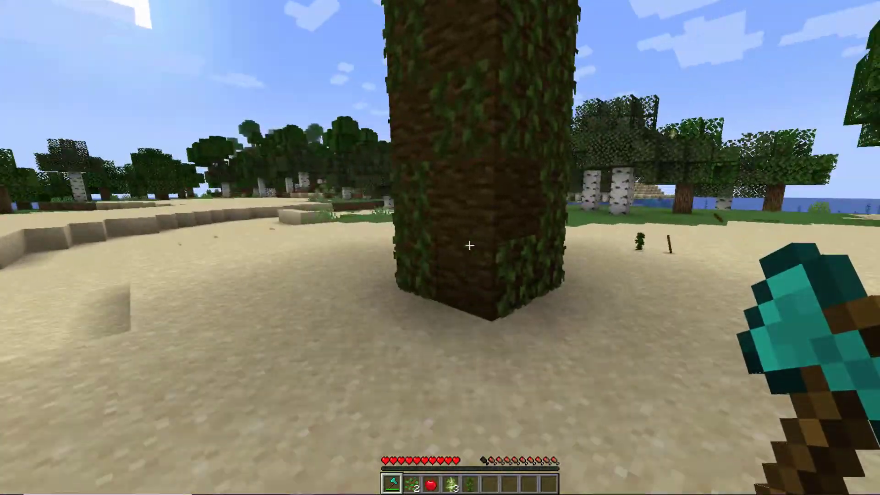
pyautogui.press('w')
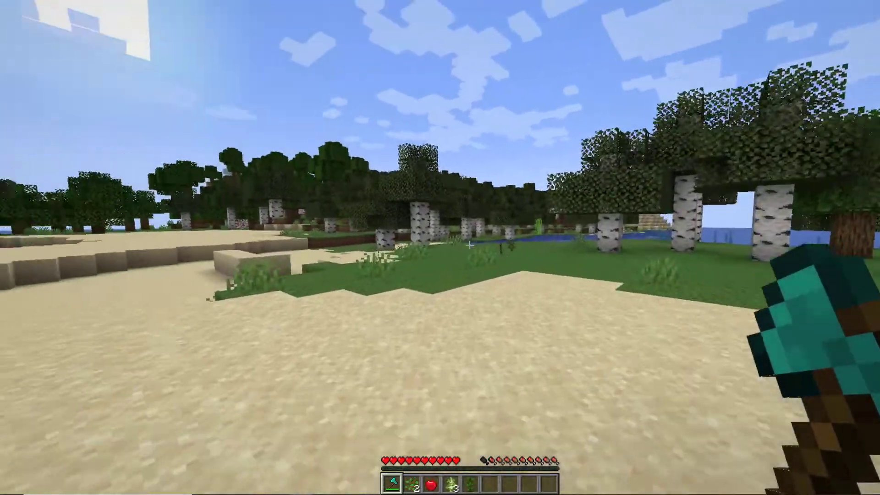
pyautogui.press('w')
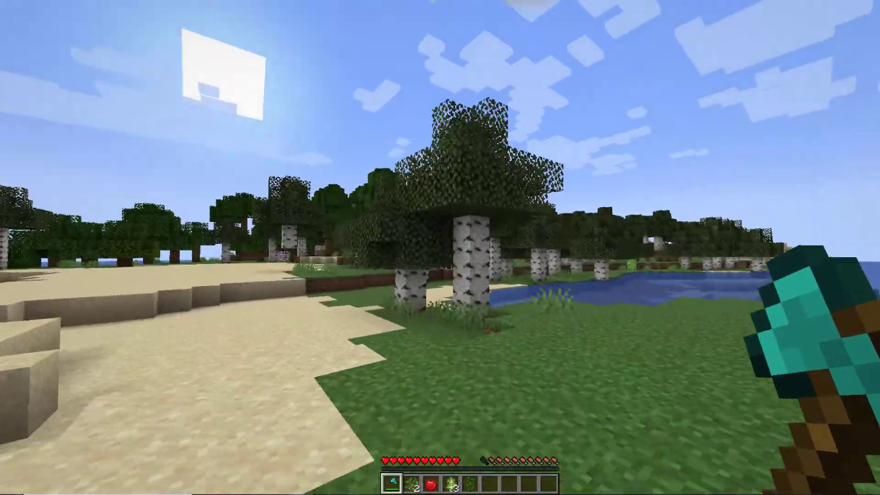
pyautogui.press('w')
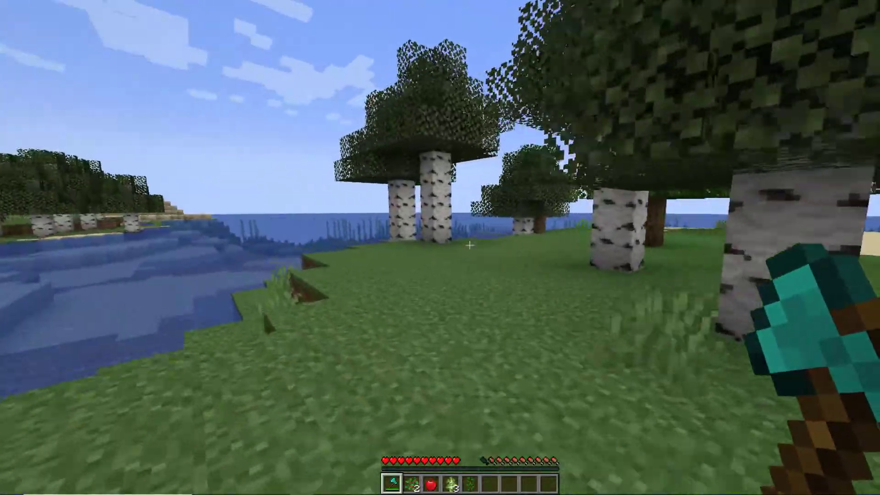
pyautogui.press('w')
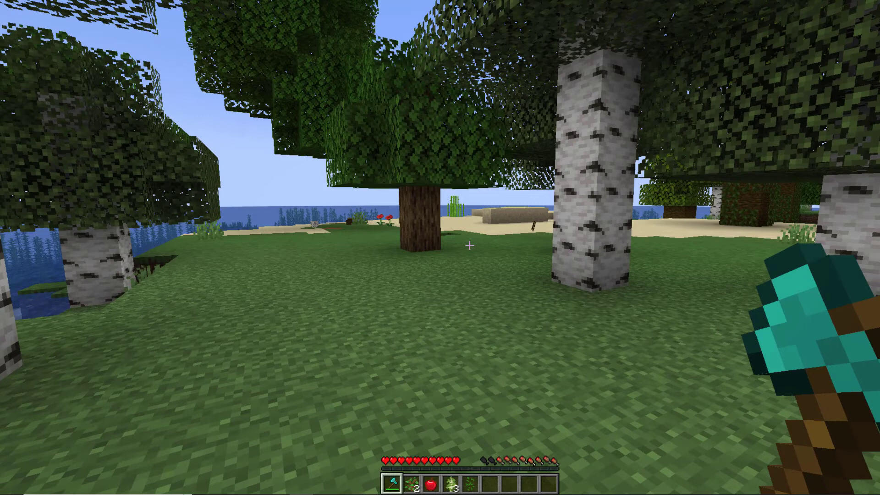
# Step: List the SmoothTimber plugin's commands by running /sm help in the chat
pyautogui.press('t')
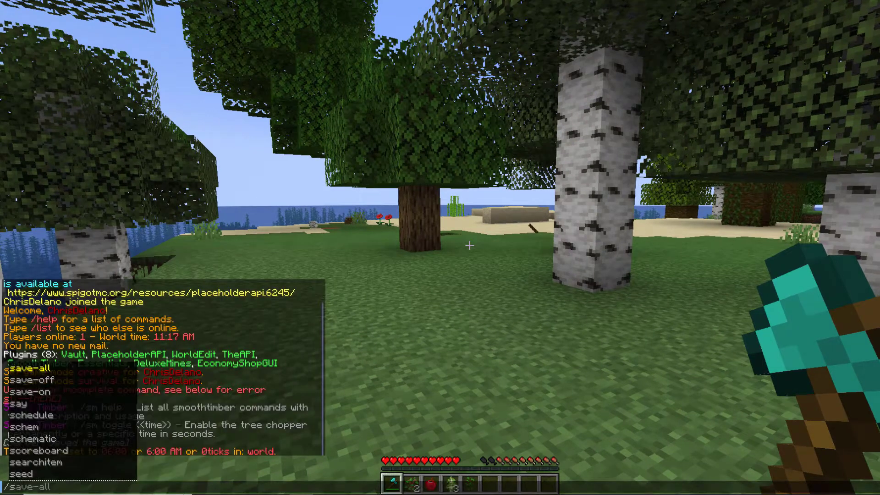
pyautogui.write('/sm help')
pyautogui.press('Return')
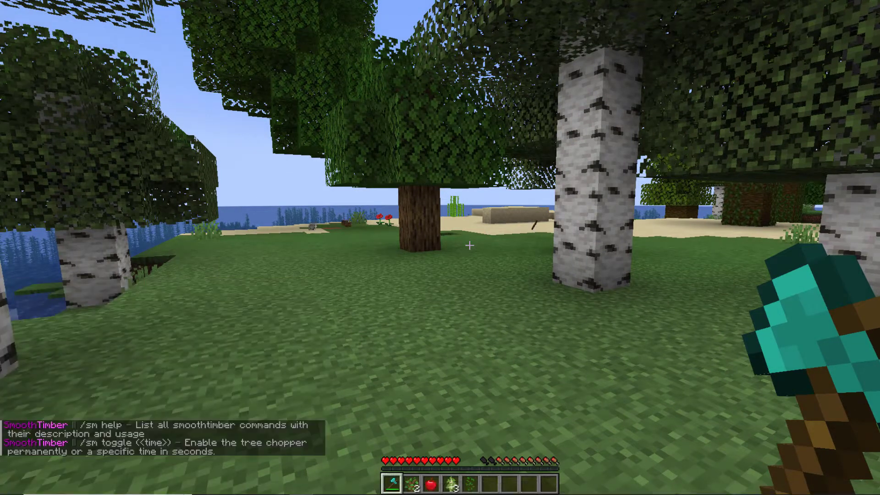
# Step: Disable the SmoothTimber wood chopper for 5 seconds with /sm toggle, and chop the nearby birch trunk block by block
pyautogui.press('t')
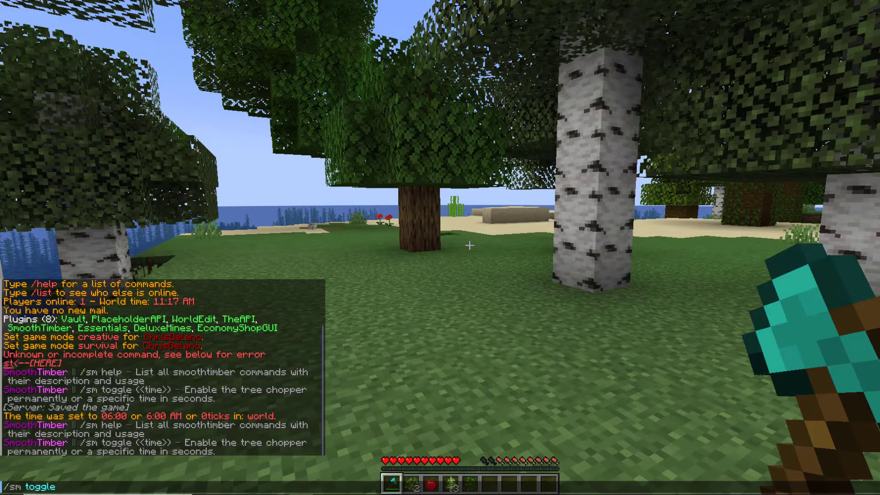
pyautogui.press('Escape')
pyautogui.press('w')
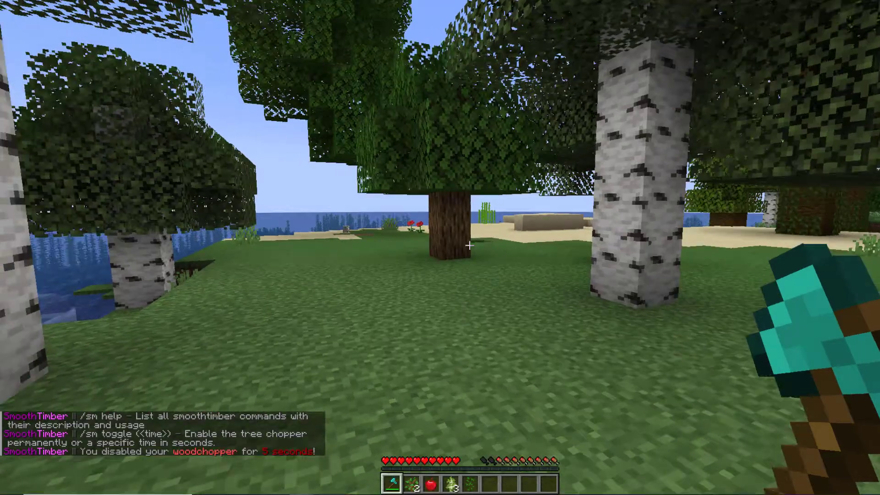
pyautogui.click(470, 246)
pyautogui.press('w')
pyautogui.click(470, 246)
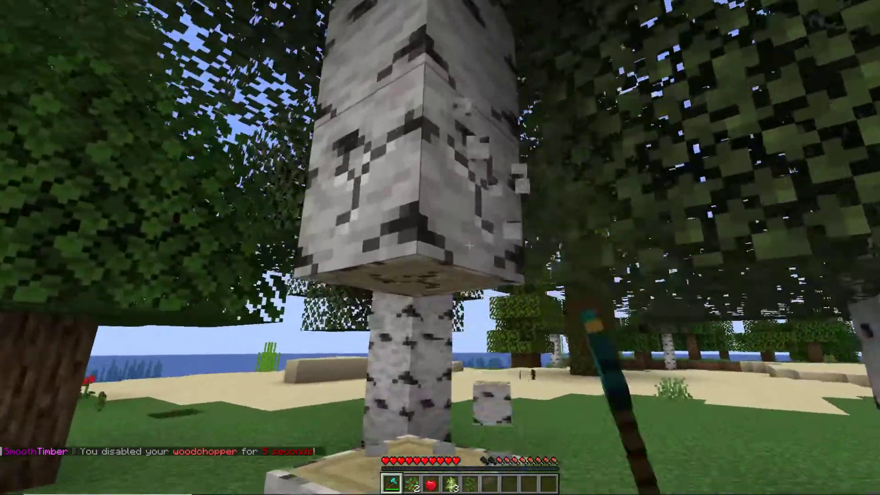
pyautogui.click(469, 246)
pyautogui.press('s')
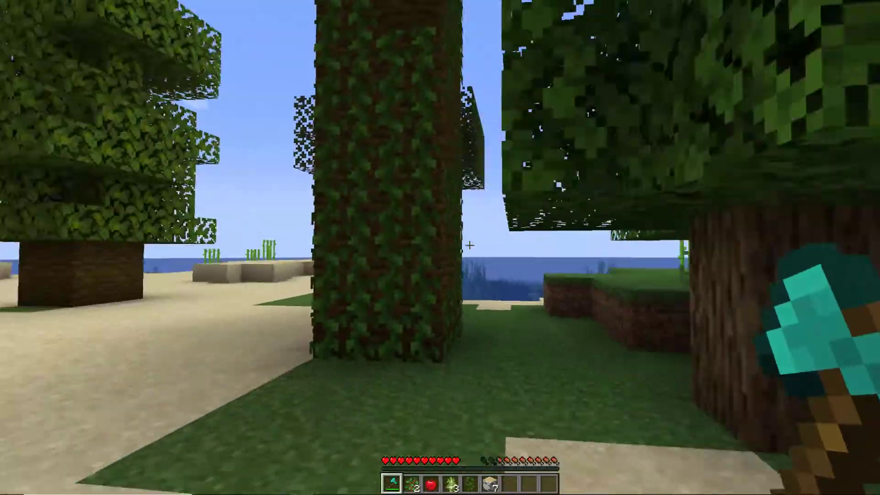
# Step: Fell the vine-covered jungle tree near the shore from its base and collect the dropped logs
pyautogui.press('w')
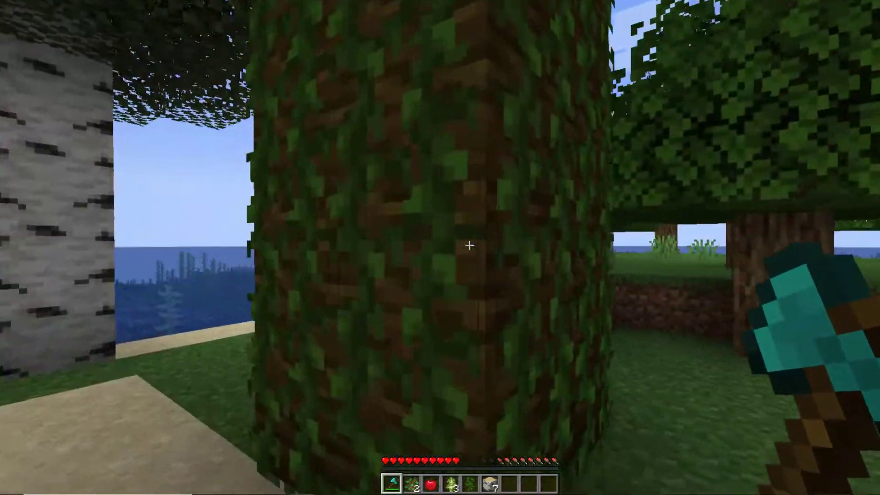
pyautogui.press('a')
pyautogui.click(469, 246)
pyautogui.press('d')
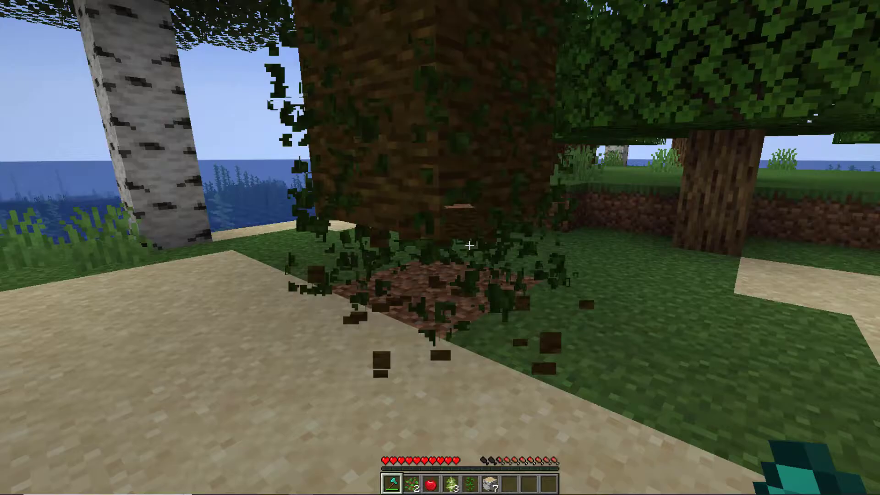
pyautogui.press('s')
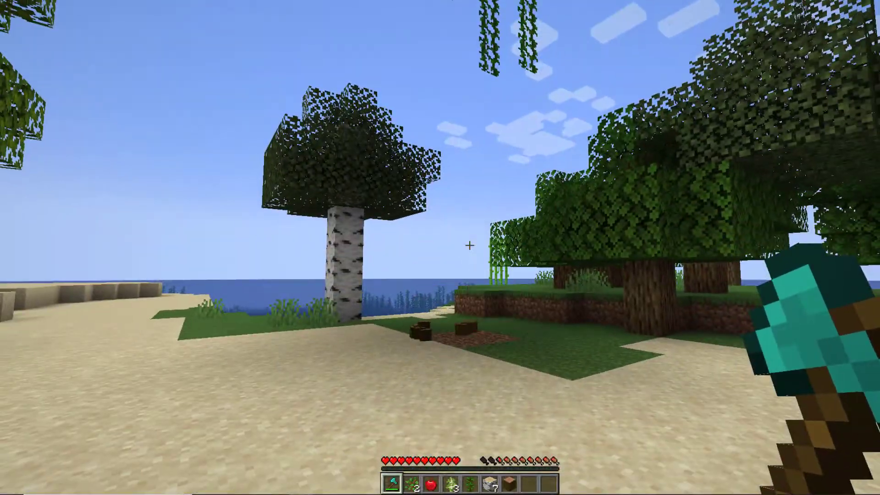
pyautogui.press('w')
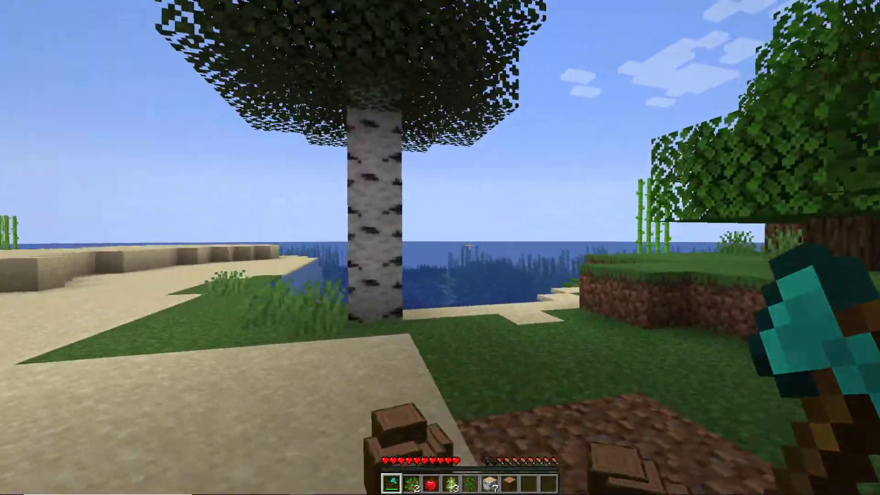
pyautogui.press('w')
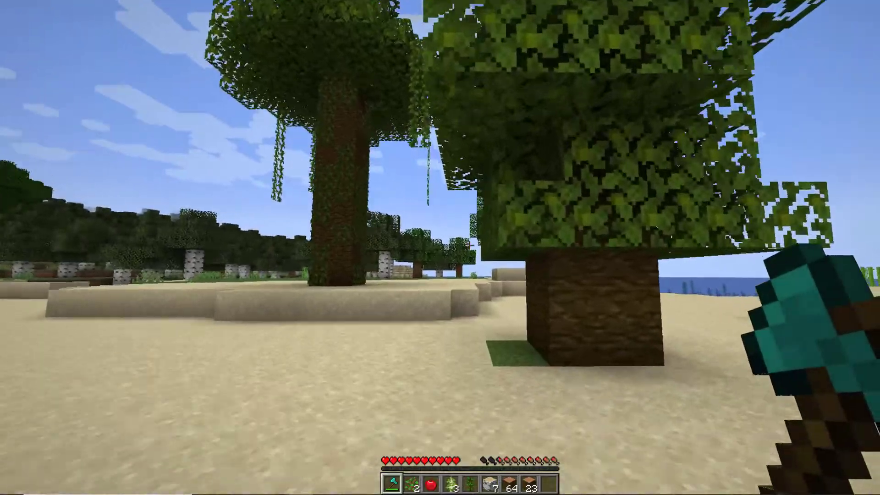
# Step: Fell the thick-trunked tree with low leaves on the sand by chopping its base
pyautogui.press('w')
pyautogui.click(469, 245)
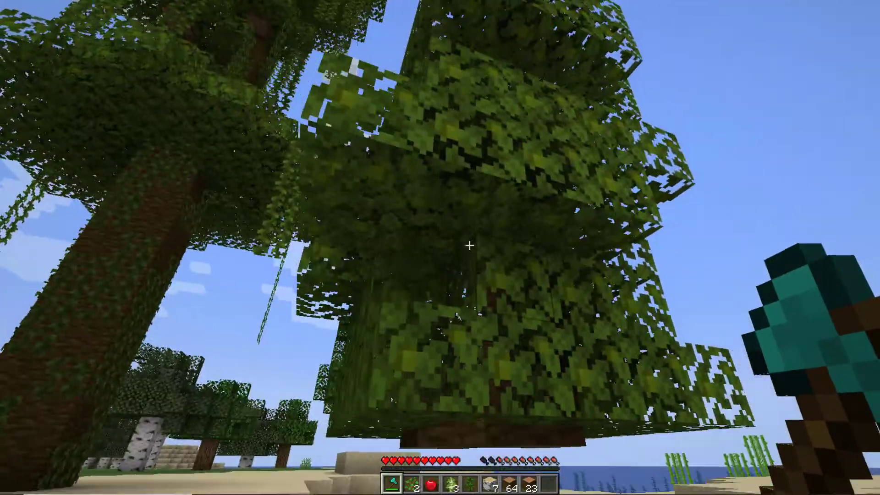
pyautogui.press('s')
# Step: Fell the tall vine-covered jungle tree on the raised sand from its base and gather its logs
pyautogui.press('w')
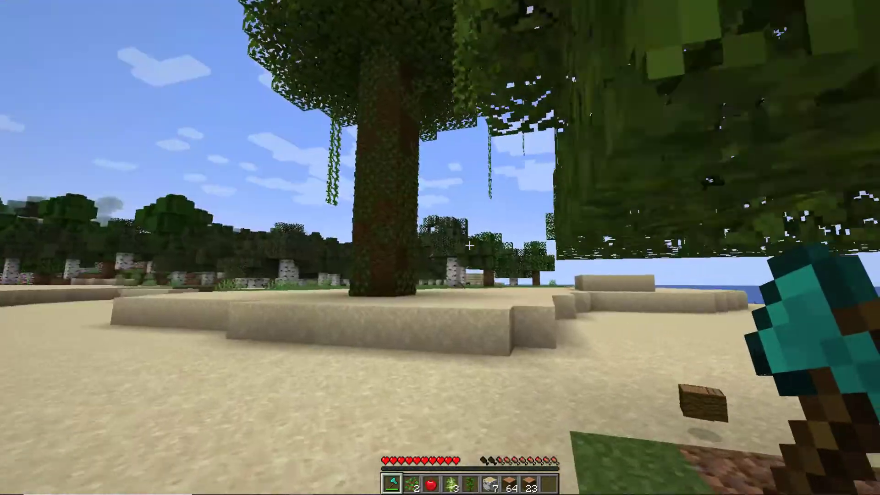
pyautogui.press('w')
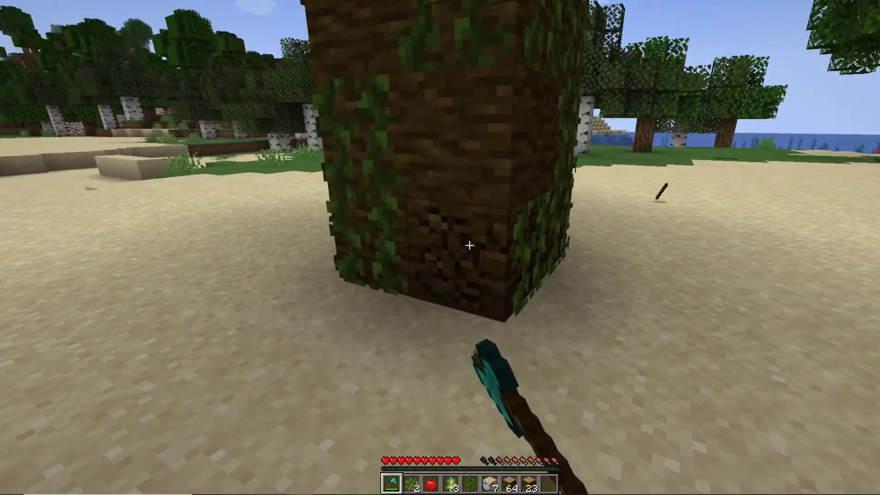
pyautogui.click(470, 245)
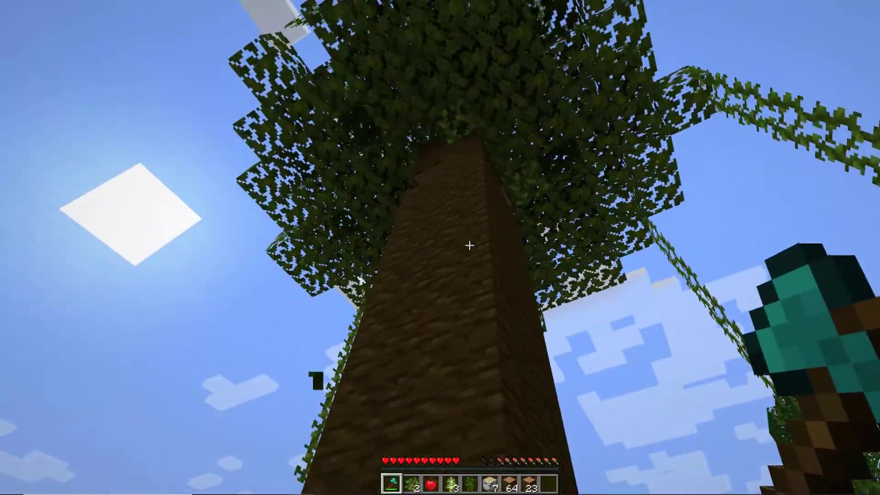
pyautogui.press('w')
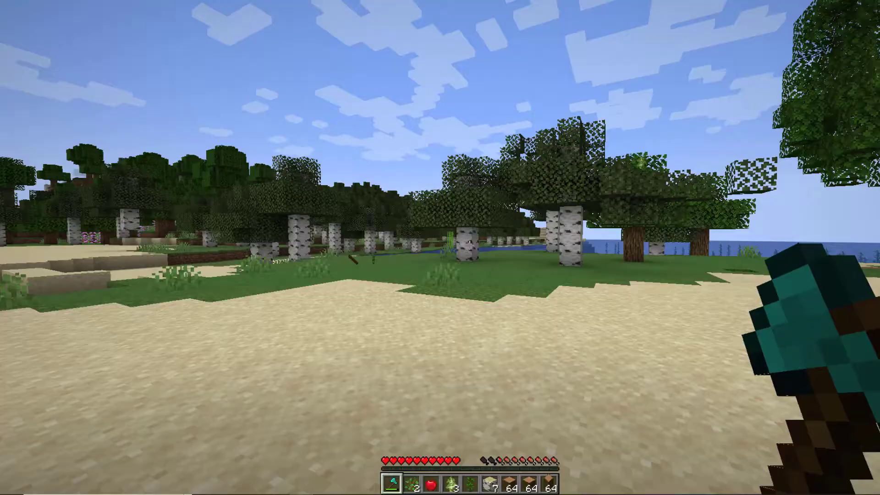
pyautogui.press('w')
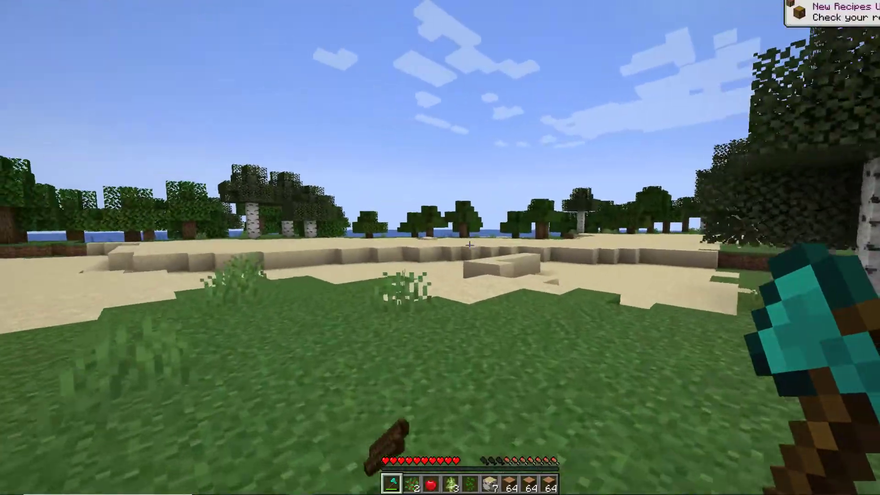
pyautogui.press('w')
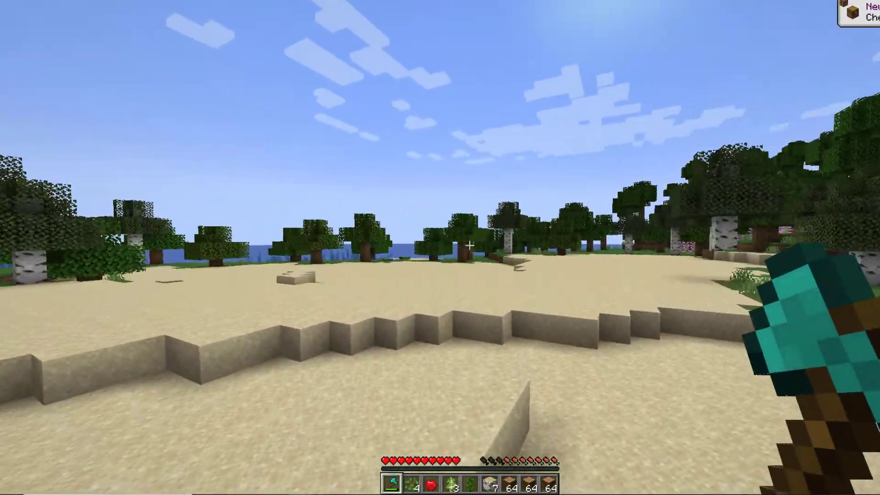
pyautogui.press('w')
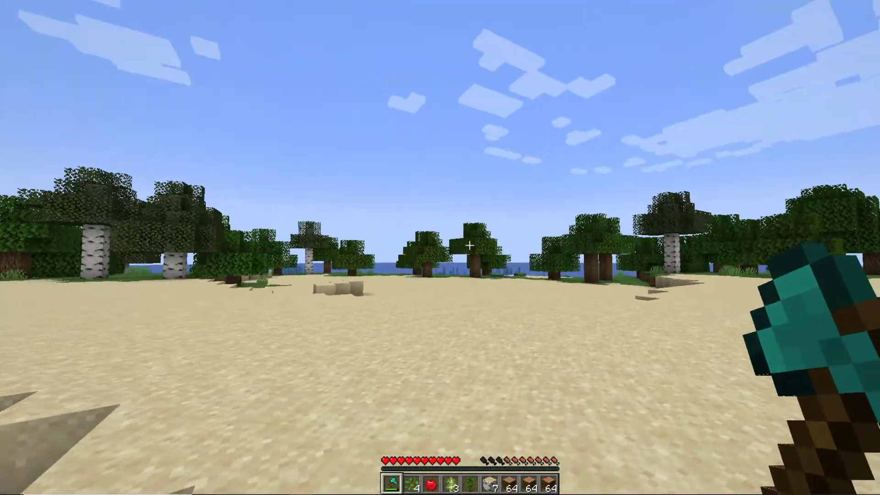
pyautogui.press('w')
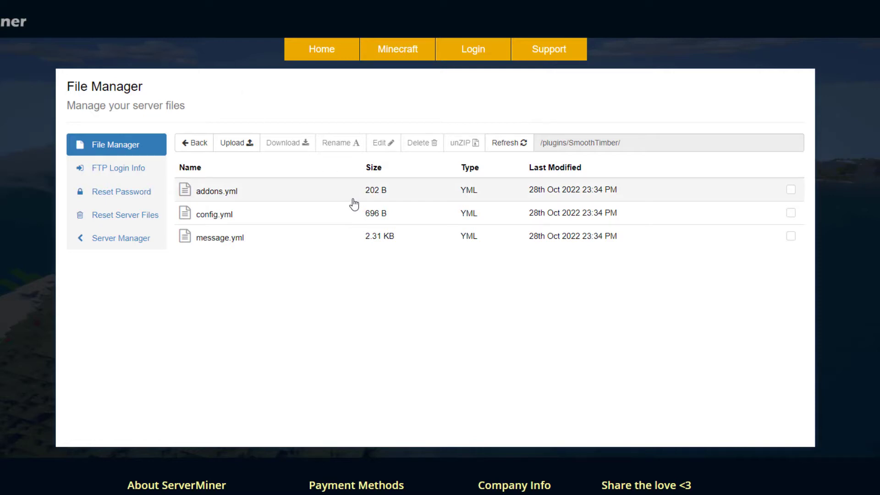
# Step: Switch to the ServerMiner File Manager and open addons.yml from /plugins/SmoothTimber/
pyautogui.doubleClick(269, 195)
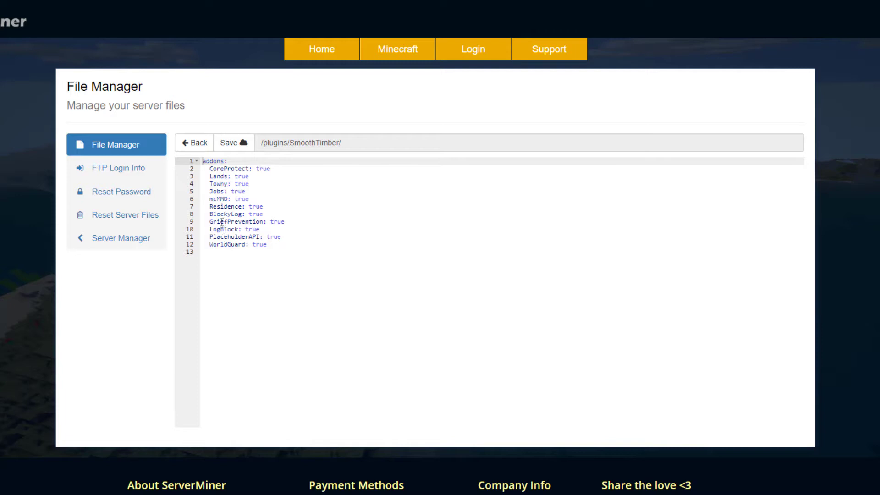
# Step: Review the plugin integrations in addons.yml, highlighting the entries from CoreProtect through WorldGuard
pyautogui.moveTo(209, 244); pyautogui.dragTo(255, 245)
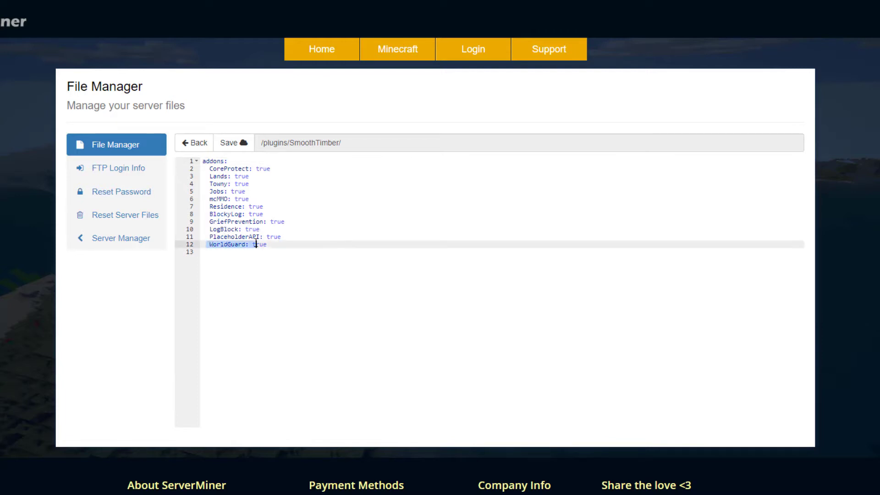
pyautogui.click(280, 253)
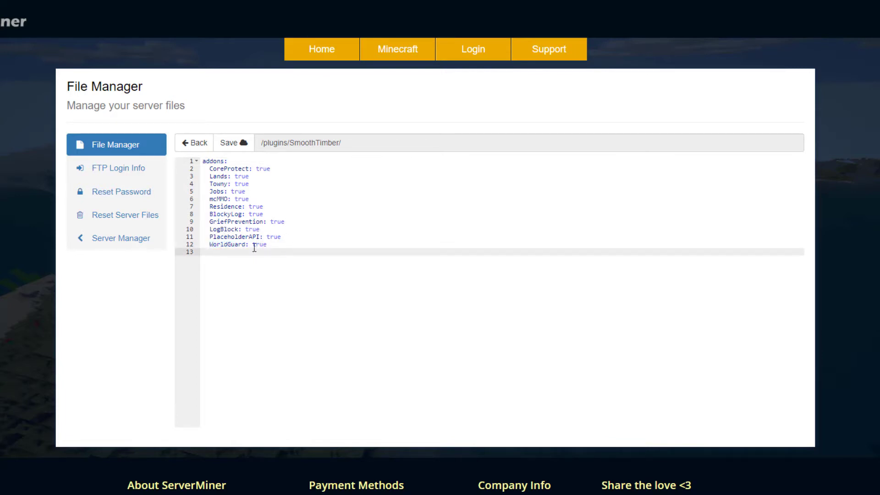
pyautogui.moveTo(264, 248); pyautogui.dragTo(214, 177)
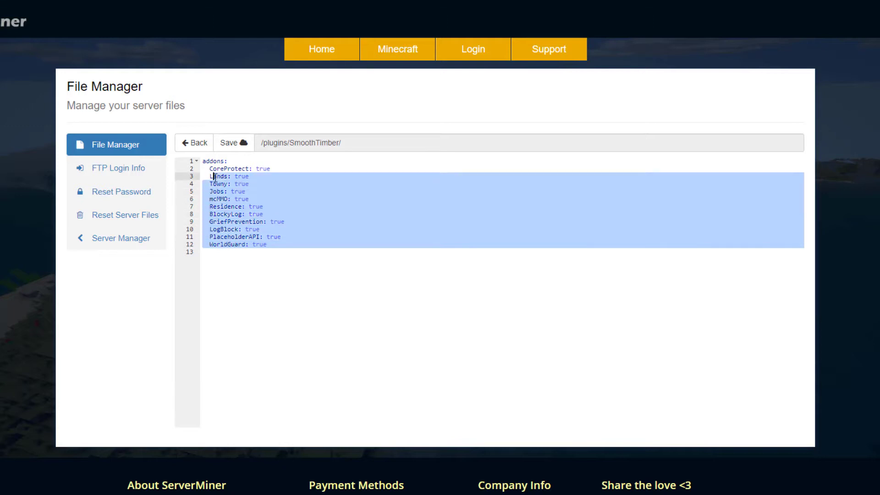
pyautogui.click(259, 222)
pyautogui.moveTo(275, 247); pyautogui.dragTo(204, 168)
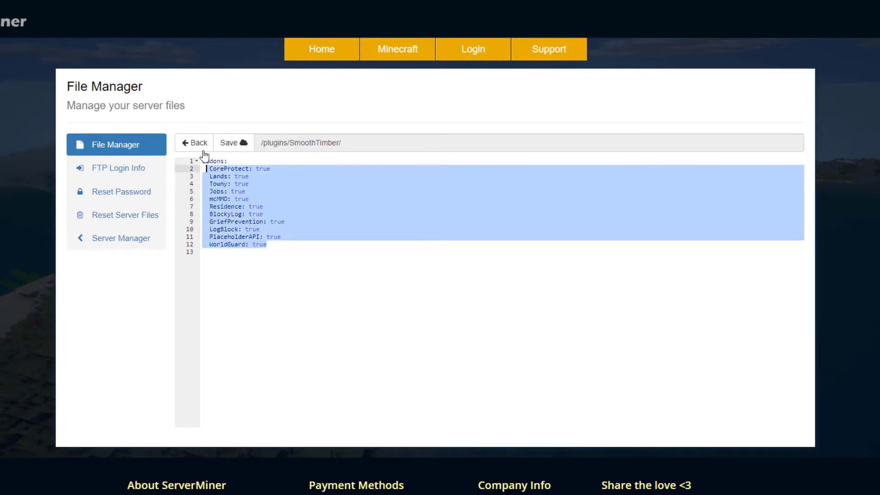
# Step: Leave addons.yml, open message.yml from the SmoothTimber folder, and look through its message texts
pyautogui.click(199, 144)
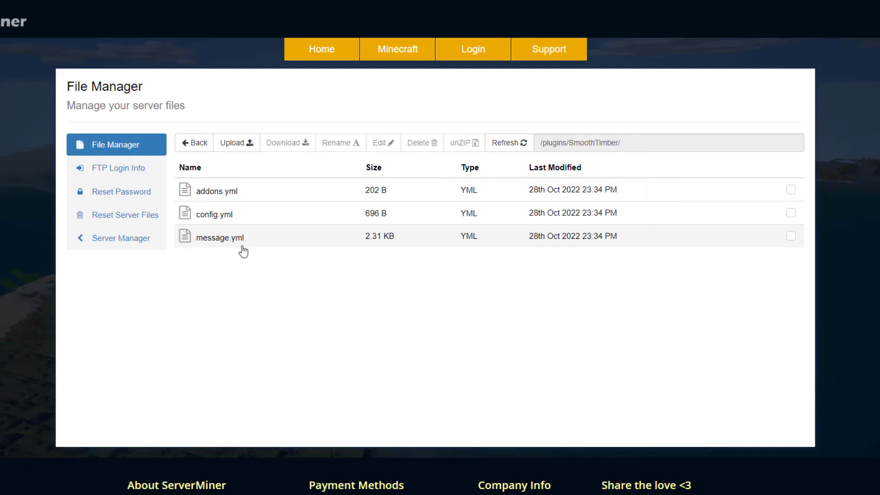
pyautogui.click(246, 246)
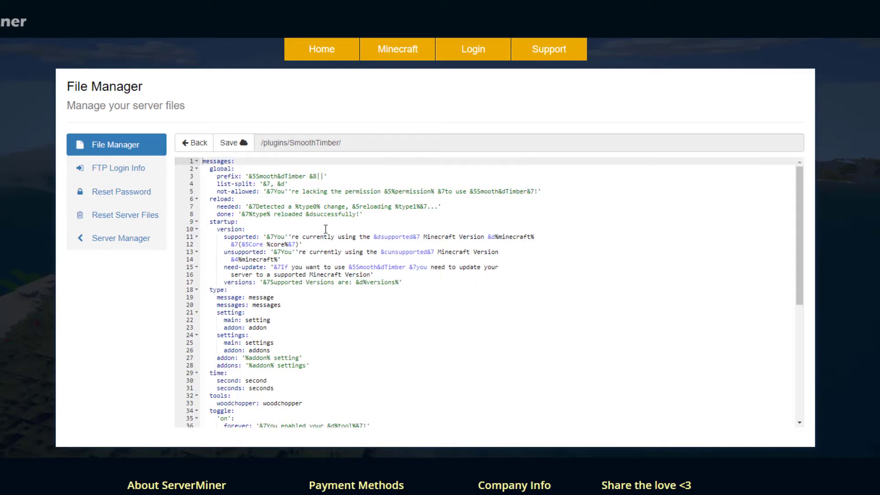
pyautogui.scroll(-1, 308, 318)
pyautogui.scroll(-9, 306, 315)
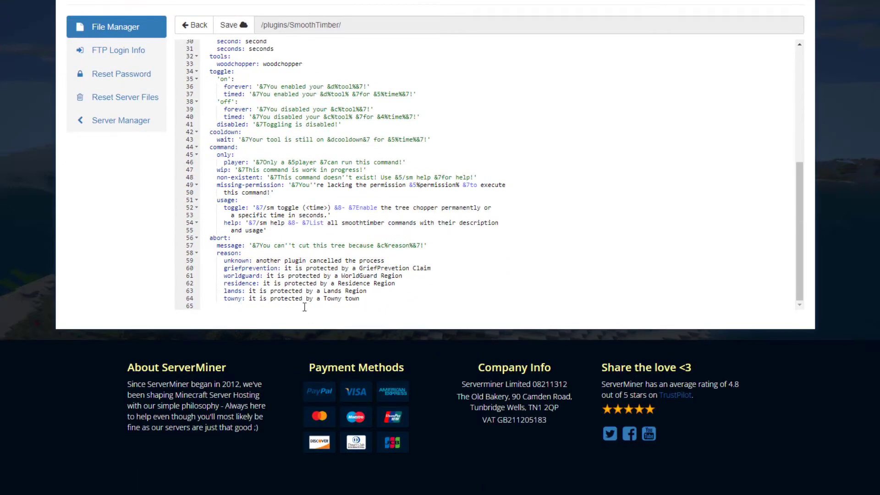
pyautogui.scroll(7, 259, 306)
pyautogui.scroll(3, 244, 234)
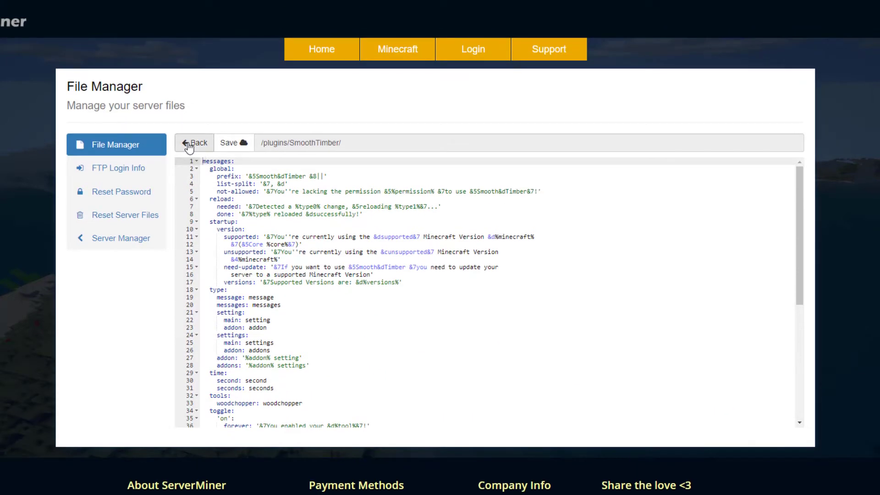
# Step: Return to the SmoothTimber folder, open config.yml, and examine the cutter section's radius, depth and axe materials
pyautogui.click(193, 145)
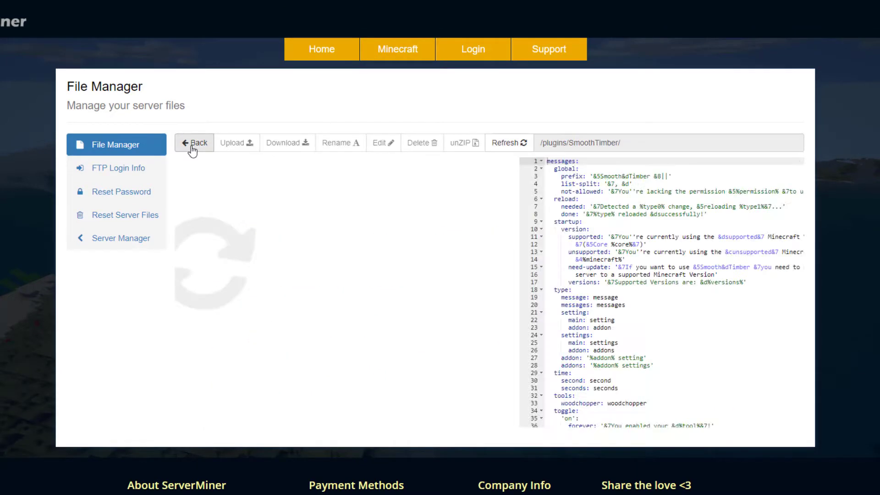
pyautogui.doubleClick(244, 217)
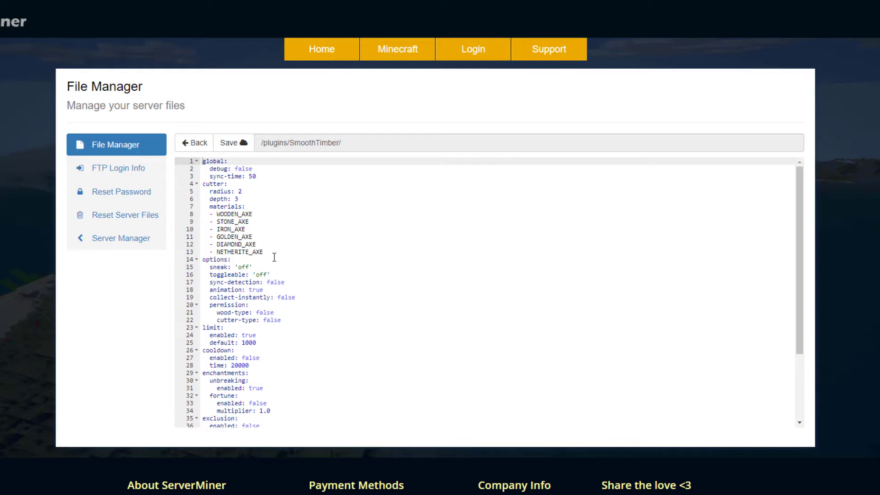
pyautogui.moveTo(274, 258); pyautogui.dragTo(224, 192)
pyautogui.click(232, 208)
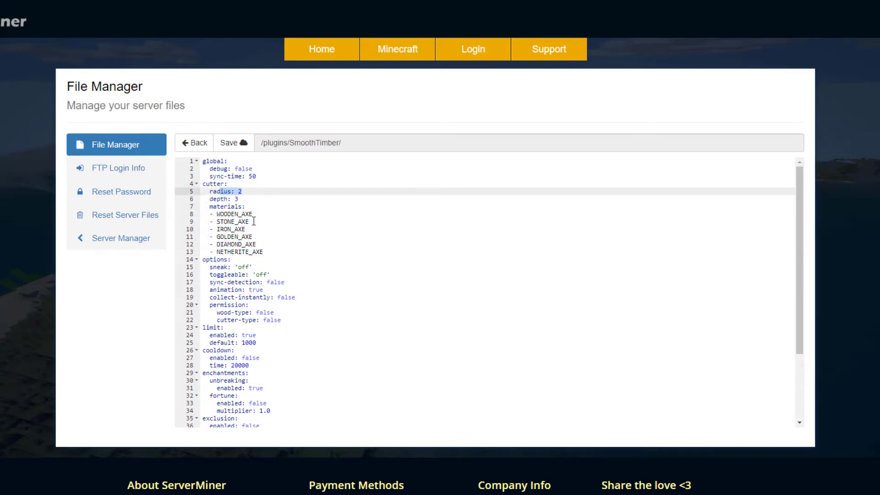
pyautogui.moveTo(276, 252); pyautogui.dragTo(203, 208)
pyautogui.click(253, 230)
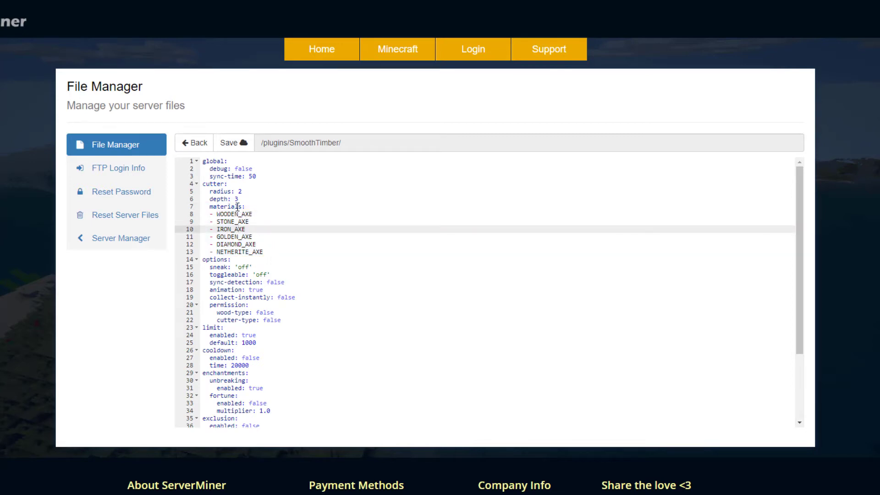
pyautogui.moveTo(244, 198); pyautogui.dragTo(226, 200)
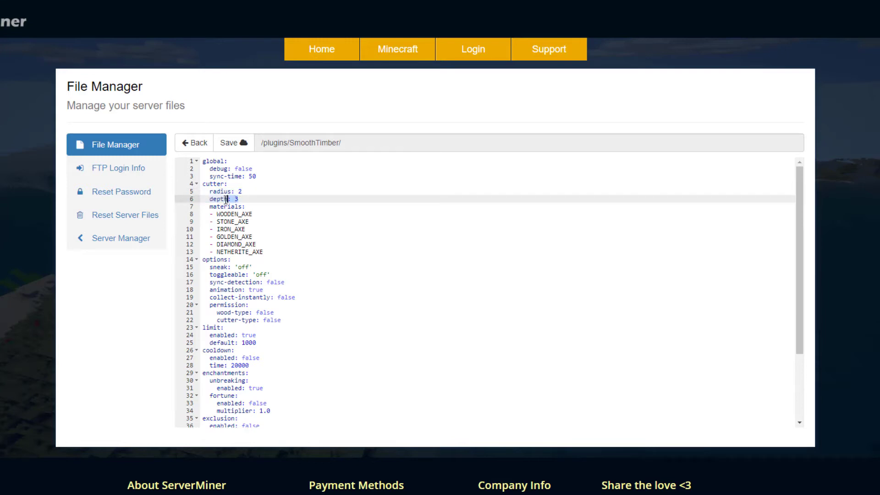
pyautogui.click(274, 236)
# Step: Examine the options section of config.yml, covering sneak, toggleable, animation and the wood-type and cutter-type permissions
pyautogui.scroll(-3, 242, 211)
pyautogui.click(246, 202)
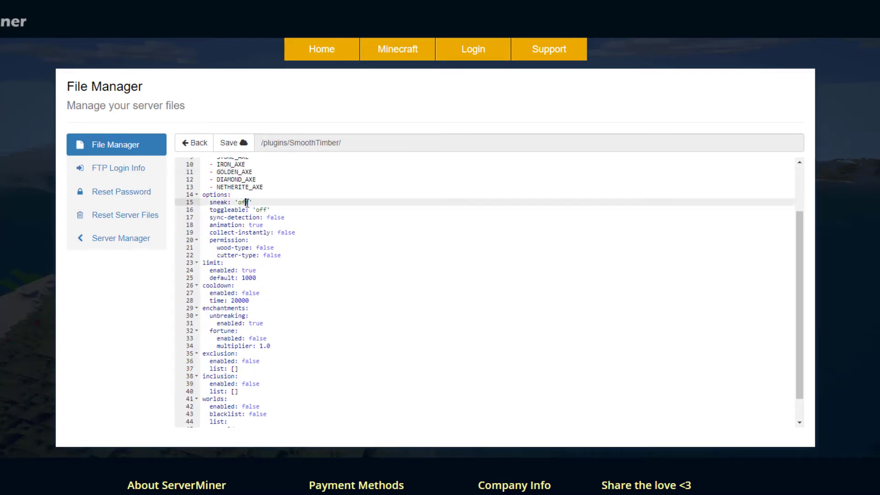
pyautogui.click(283, 218)
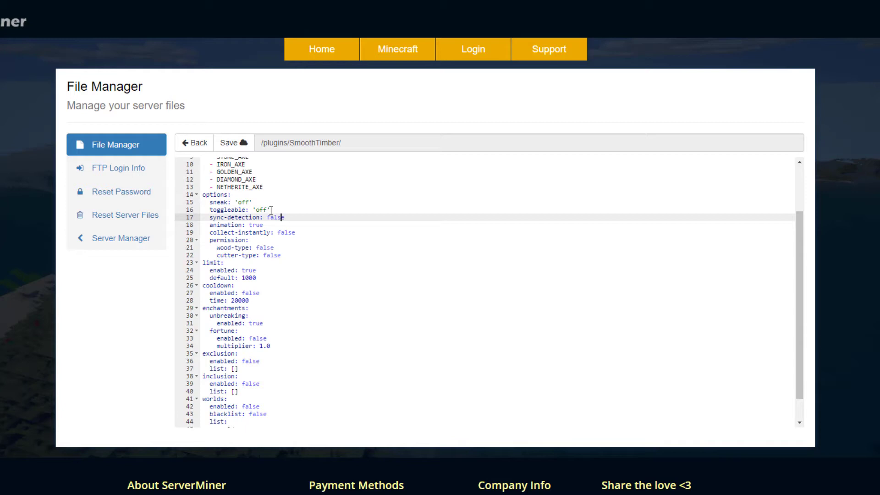
pyautogui.moveTo(274, 226); pyautogui.dragTo(223, 224)
pyautogui.click(269, 248)
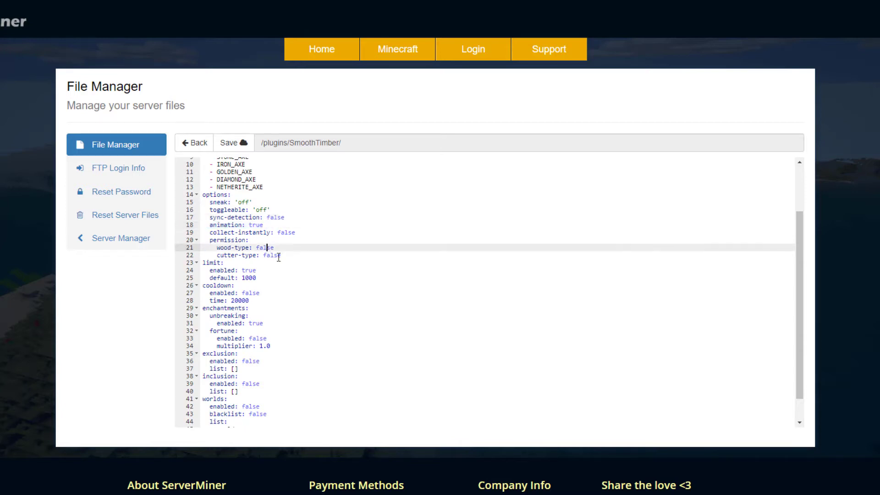
pyautogui.scroll(-1, 270, 238)
pyautogui.moveTo(219, 220); pyautogui.dragTo(214, 214)
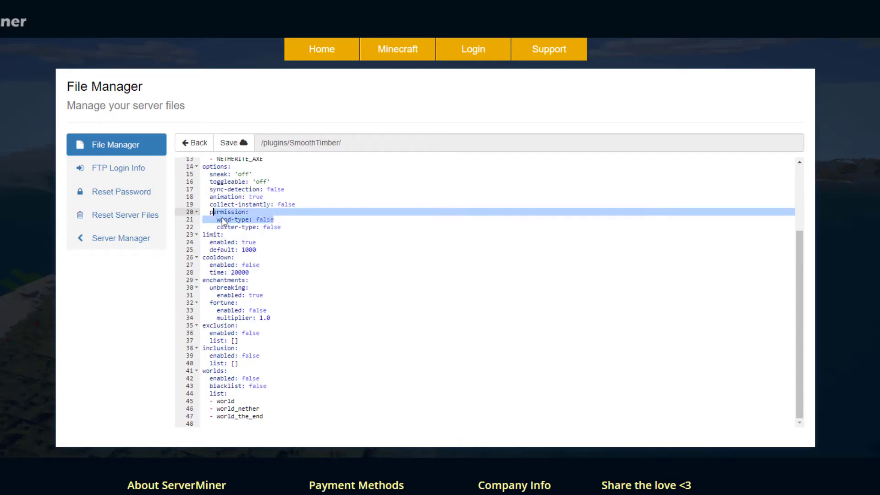
pyautogui.click(257, 229)
# Step: Examine the enchantments section of config.yml, highlighting the unbreaking and fortune settings
pyautogui.scroll(1, 276, 248)
pyautogui.scroll(-3, 282, 255)
pyautogui.click(239, 190)
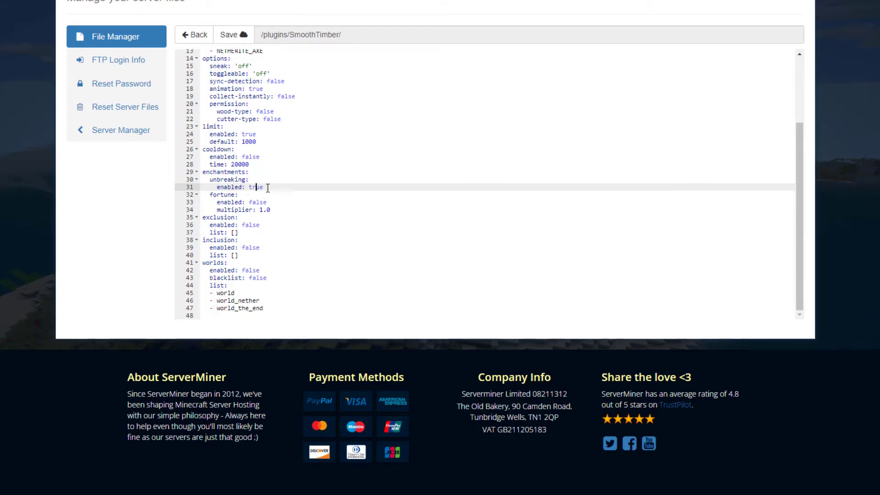
pyautogui.moveTo(271, 204); pyautogui.dragTo(213, 188)
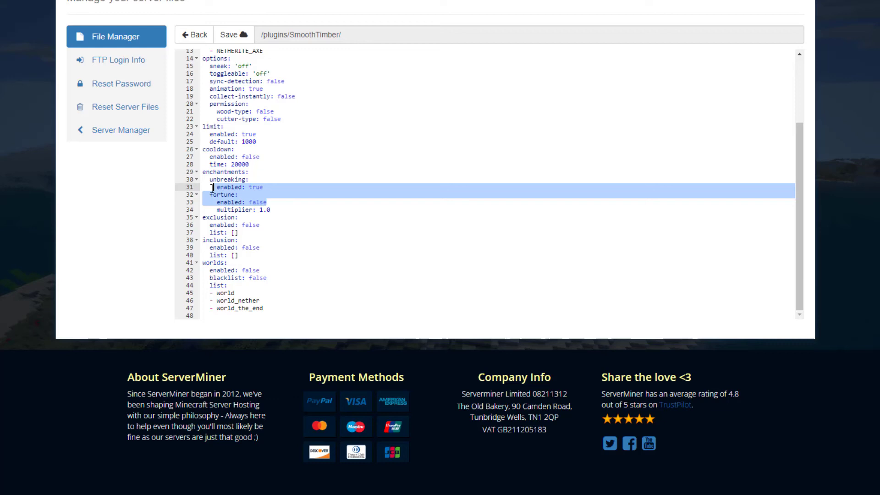
pyautogui.click(271, 210)
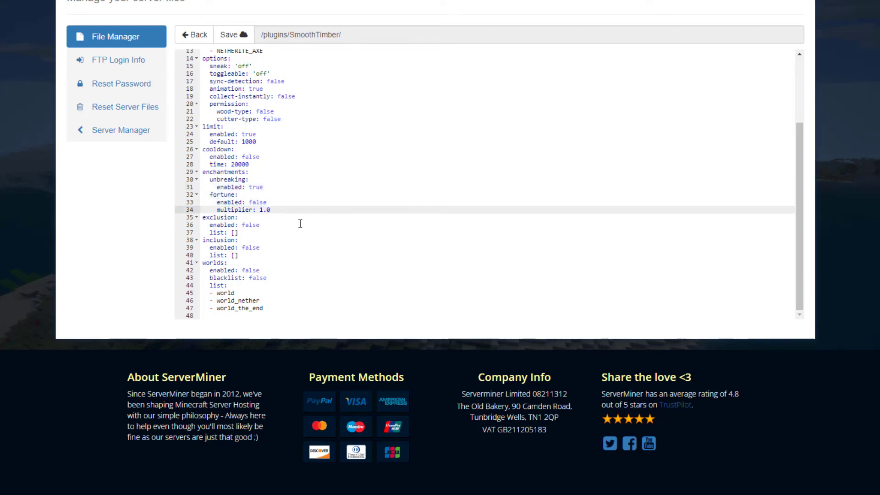
# Step: Examine the inclusion and worlds sections at the end of config.yml, highlighting the listed world names
pyautogui.scroll(-1, 300, 223)
pyautogui.moveTo(209, 255); pyautogui.dragTo(244, 262)
pyautogui.moveTo(270, 306); pyautogui.dragTo(218, 284)
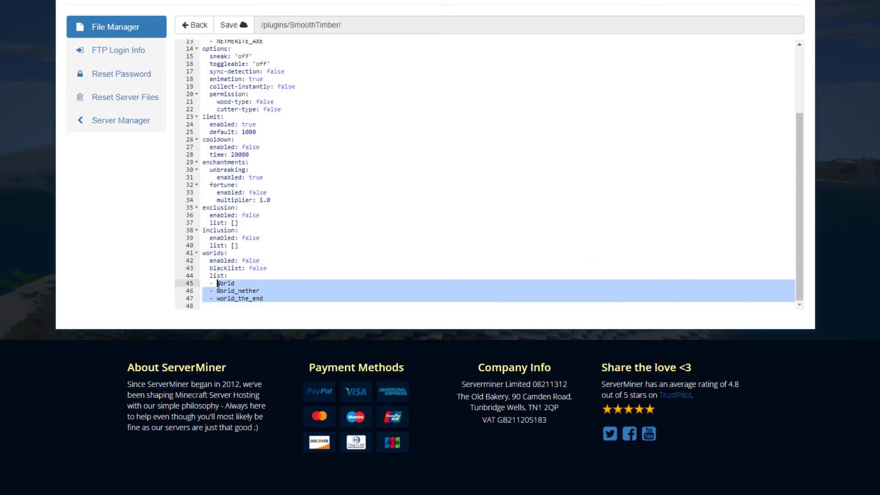
pyautogui.click(281, 267)
pyautogui.scroll(10, 281, 266)
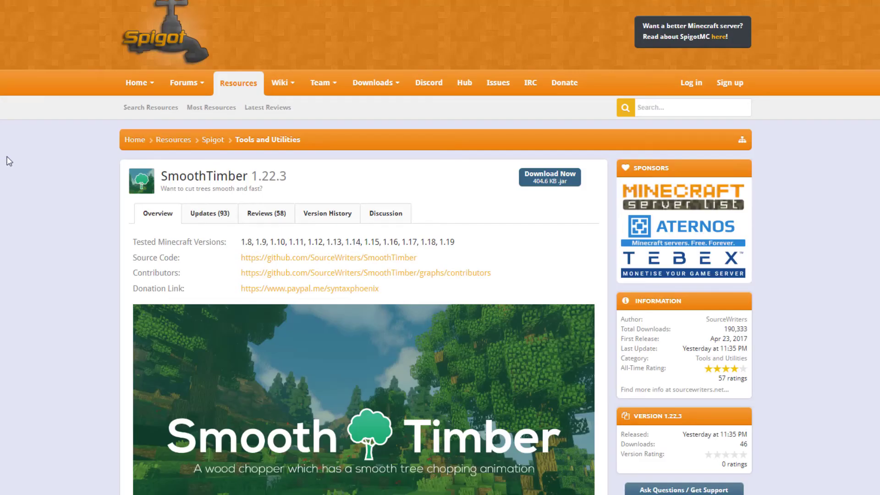
# Step: Switch to the SmoothTimber page on Spigot and highlight the list of available permissions
pyautogui.scroll(-10, 447, 264)
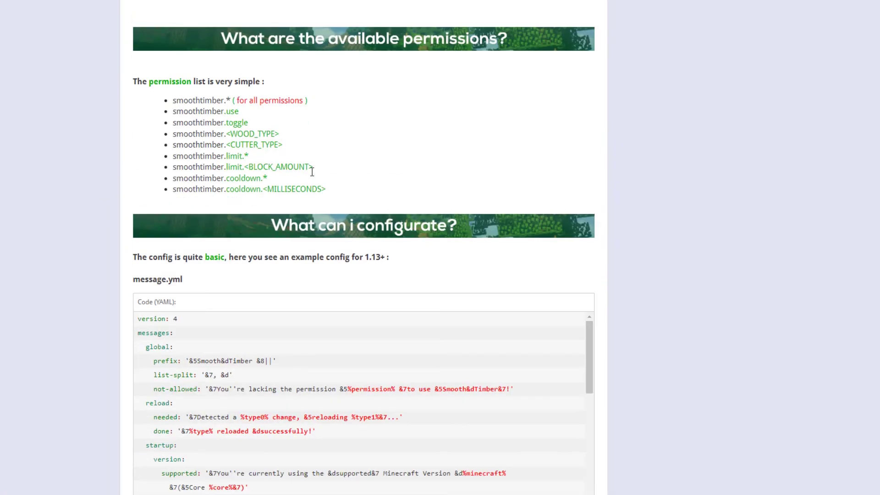
pyautogui.moveTo(369, 199); pyautogui.dragTo(169, 114)
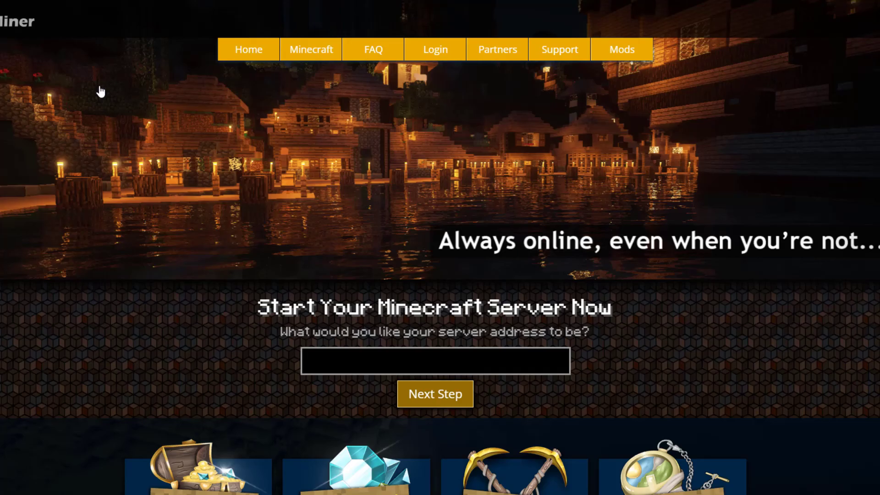